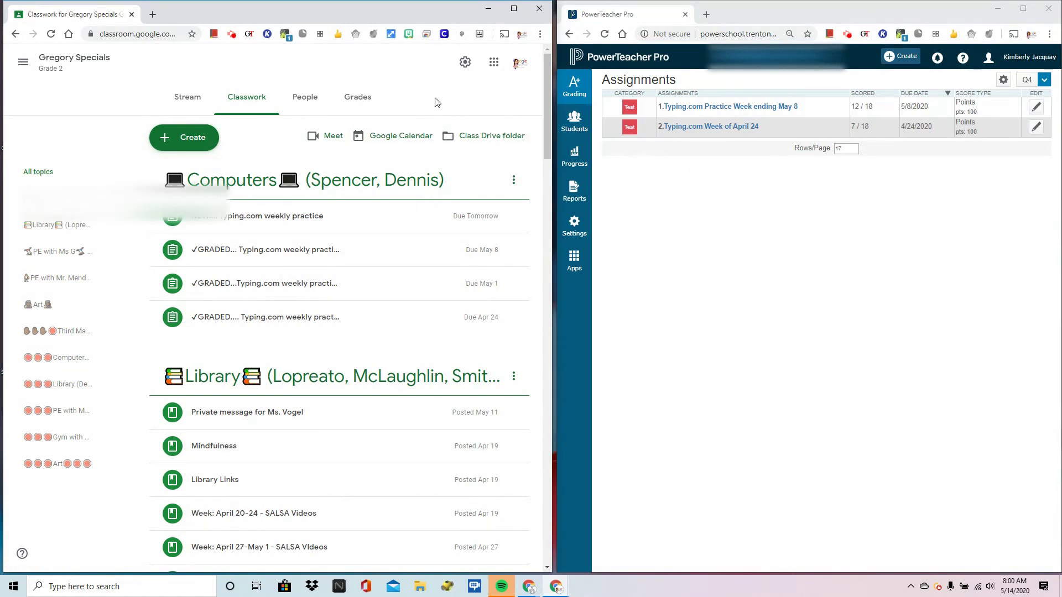
# Open the class's Classwork list and expand the graded Typing.com assignment due May 1.
pyautogui.click(48, 67)
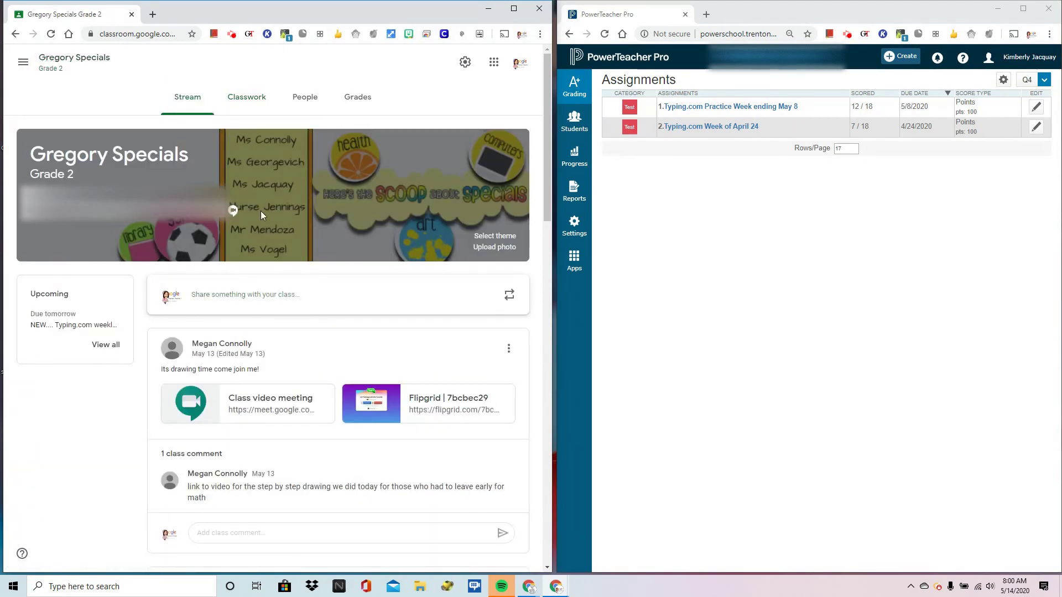
pyautogui.click(251, 101)
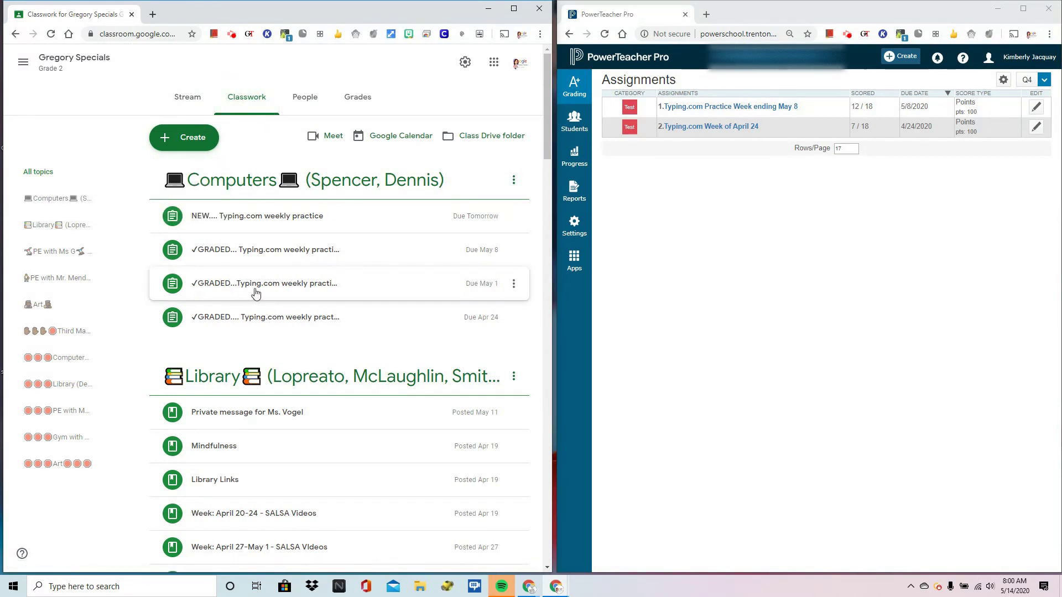
pyautogui.click(386, 284)
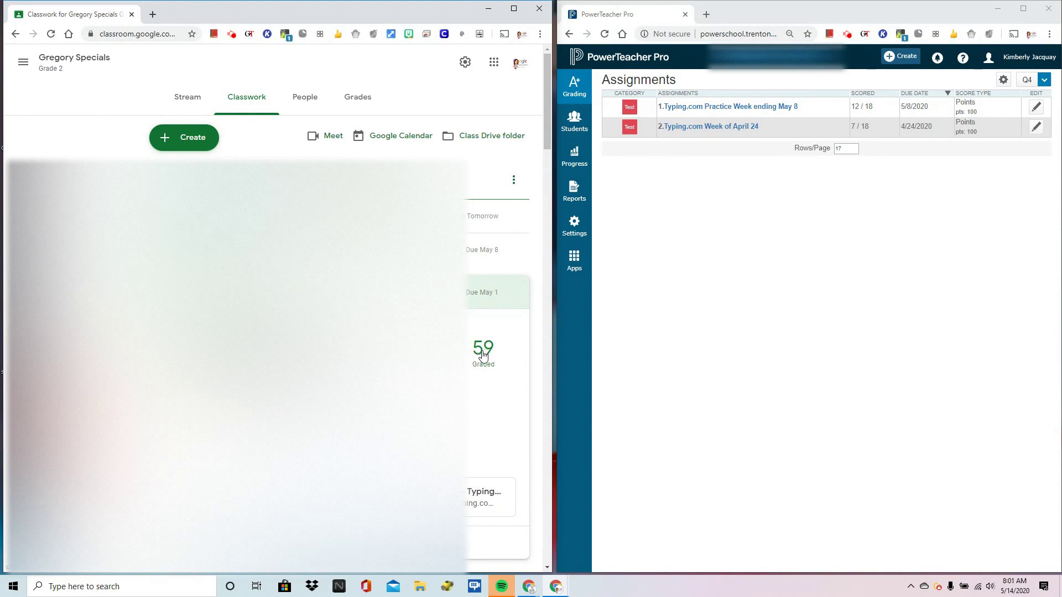
# On the 59 graded Student work page, purge Grade Transferer's old data and grab the new grades.
pyautogui.click(477, 354)
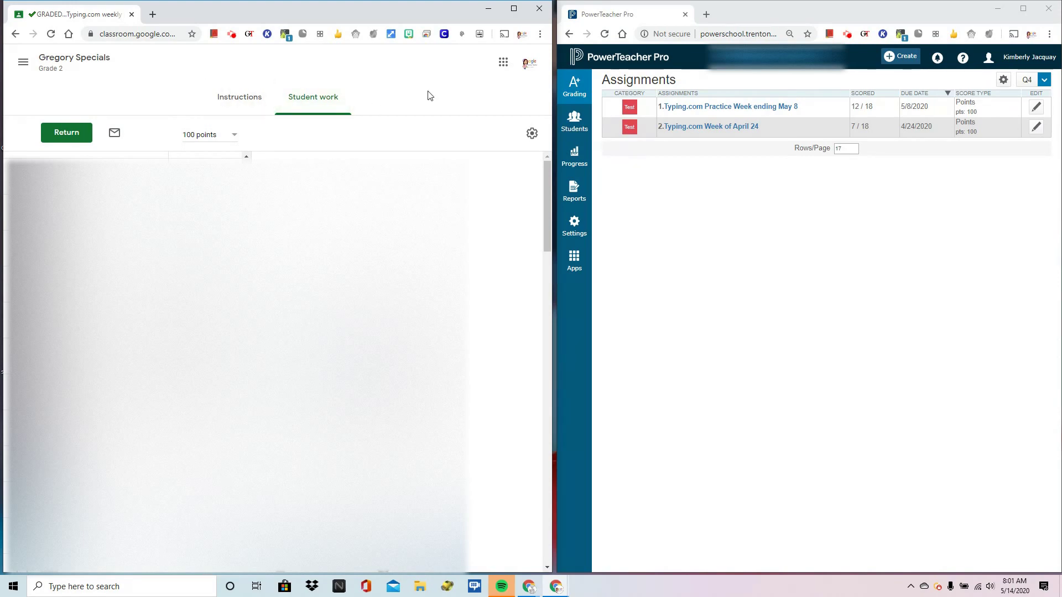
pyautogui.click(250, 34)
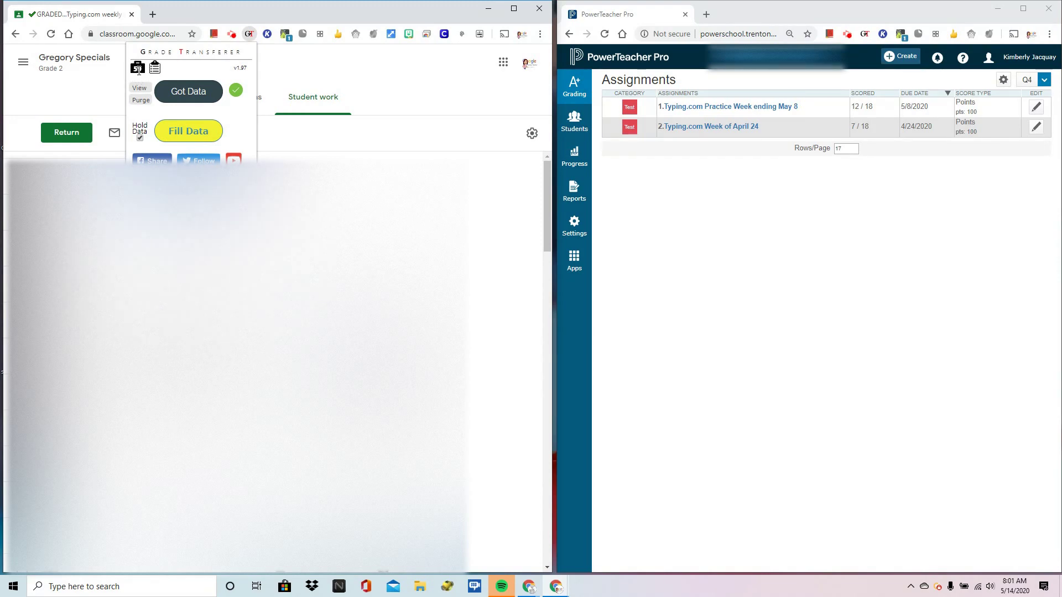
pyautogui.click(145, 101)
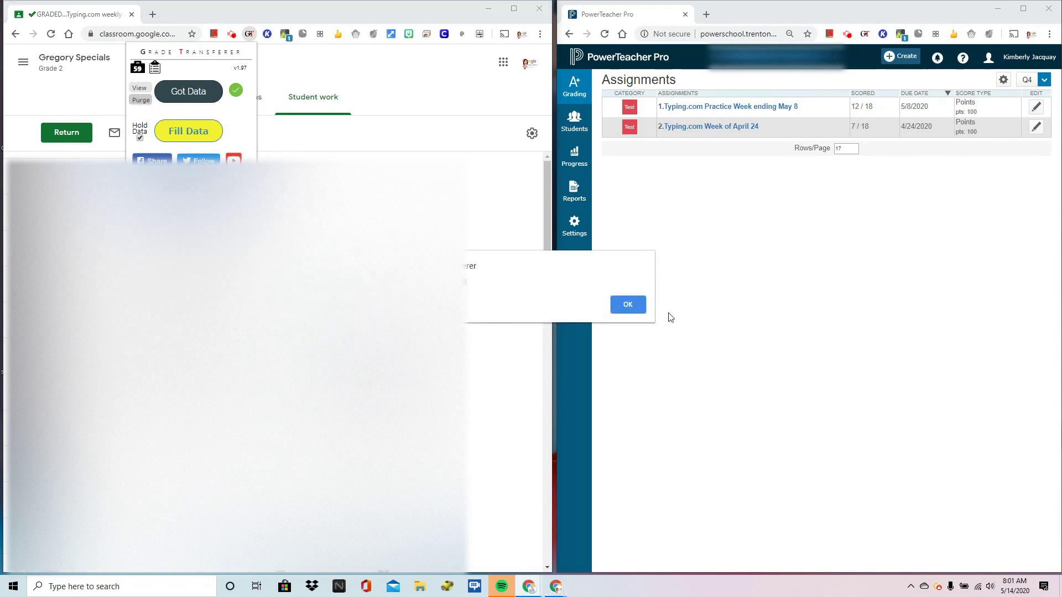
pyautogui.click(628, 306)
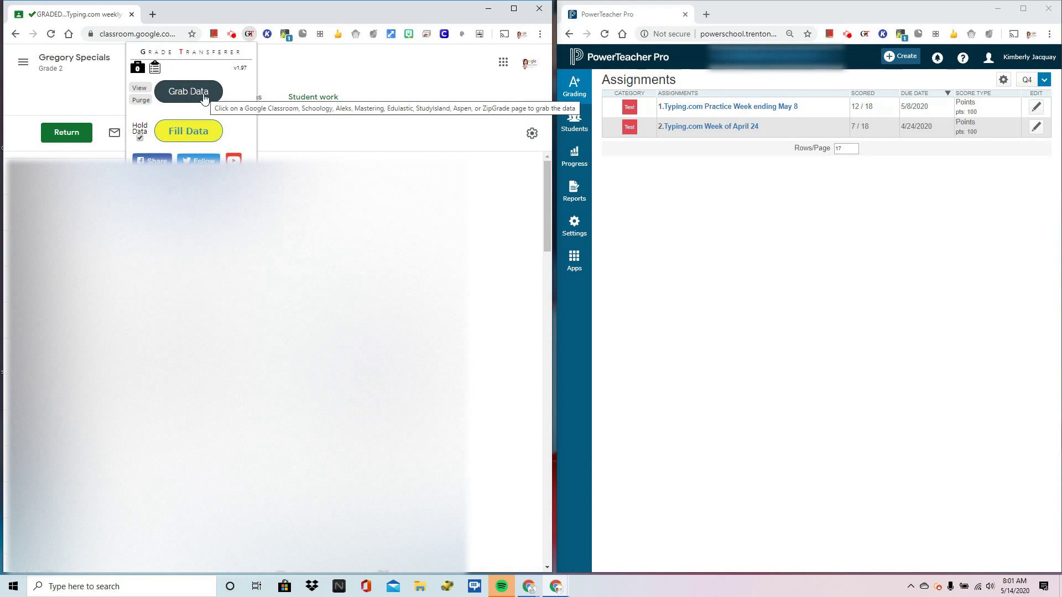
pyautogui.click(188, 91)
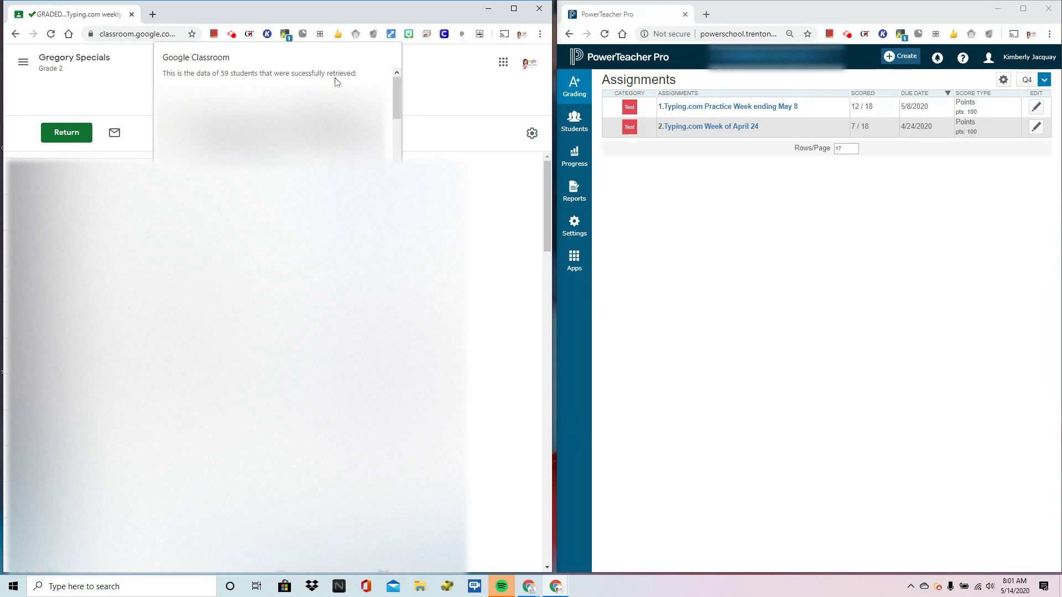
pyautogui.click(405, 104)
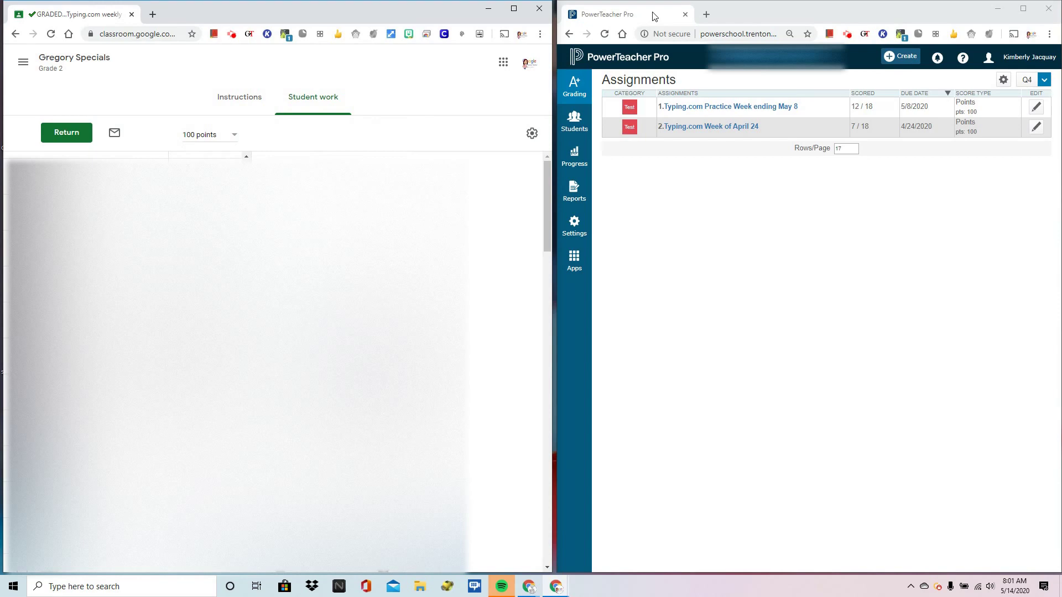
# Create assignment 'Typing.com Week ending May 1': Test/Projects/Performance, 100 points, due 5/1/2020.
pyautogui.click(893, 58)
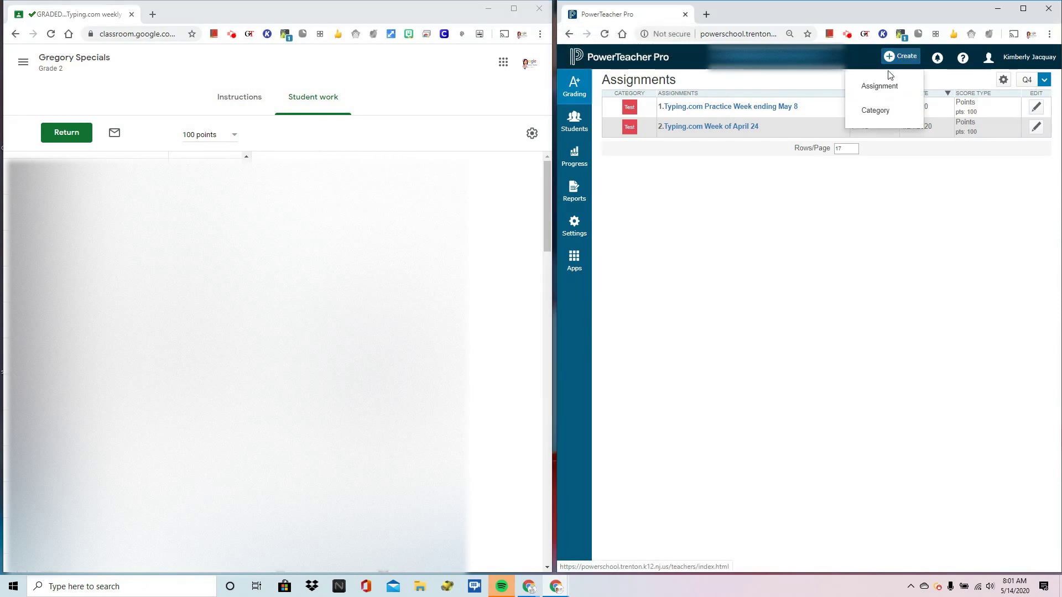
pyautogui.click(878, 87)
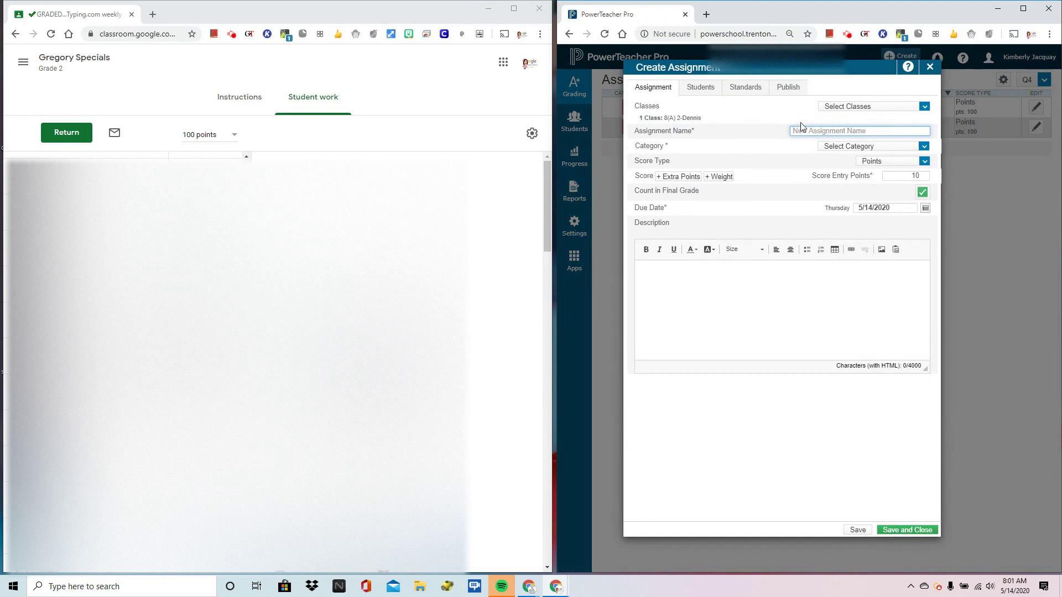
pyautogui.write('Typing.c')
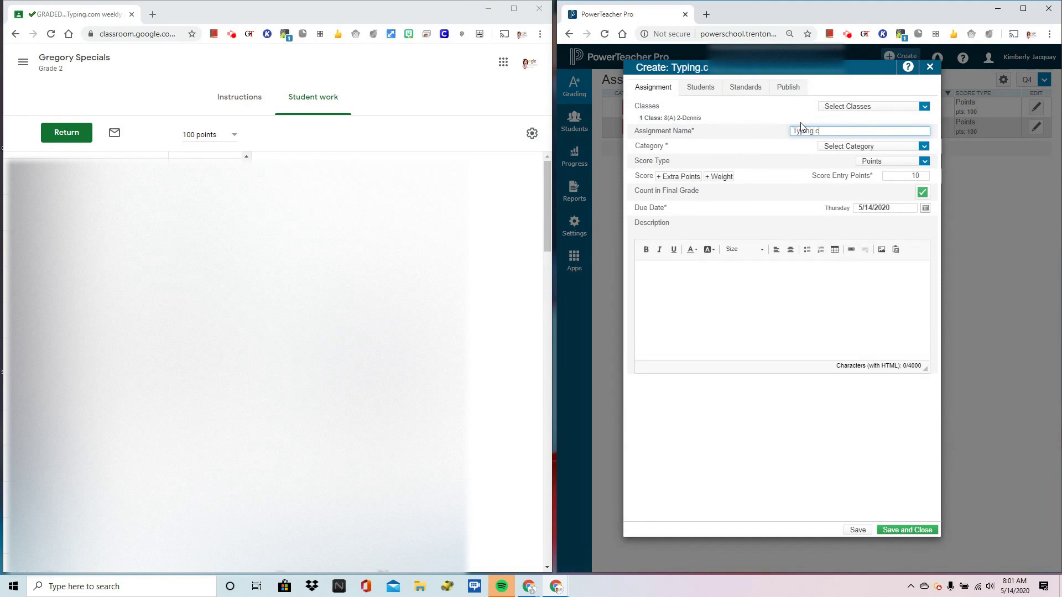
pyautogui.write('om Week ennding May 1')
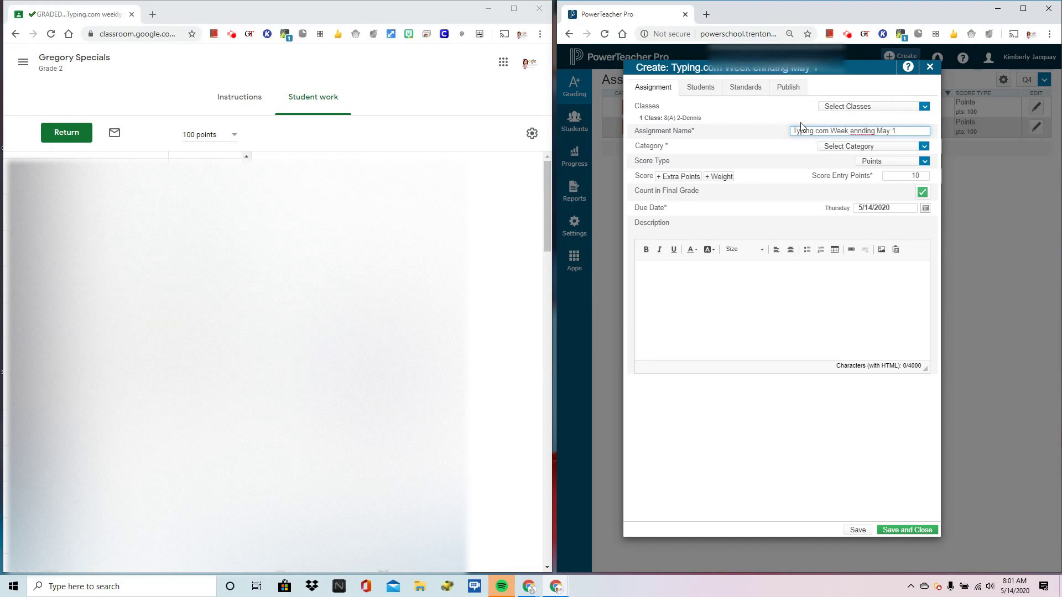
pyautogui.click(861, 131)
pyautogui.press('BackSpace')
pyautogui.click(871, 146)
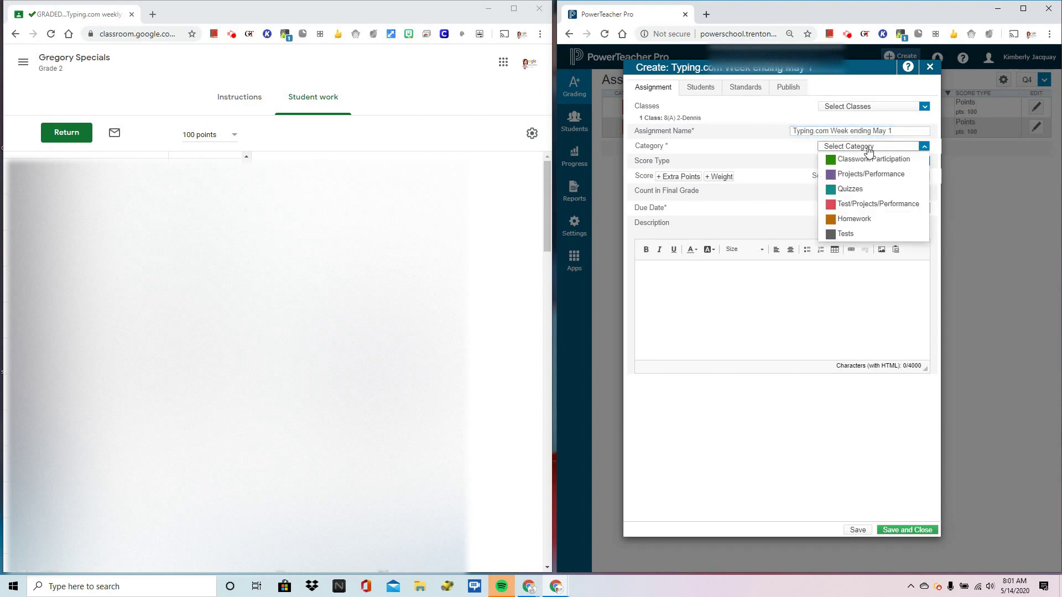
pyautogui.click(886, 205)
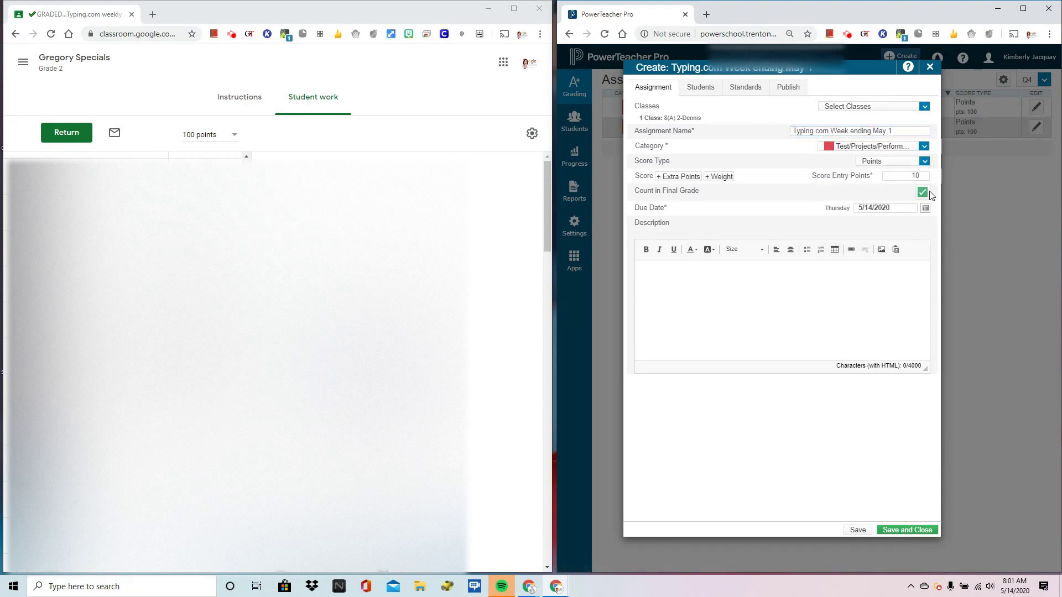
pyautogui.click(922, 177)
pyautogui.write('0')
pyautogui.click(925, 208)
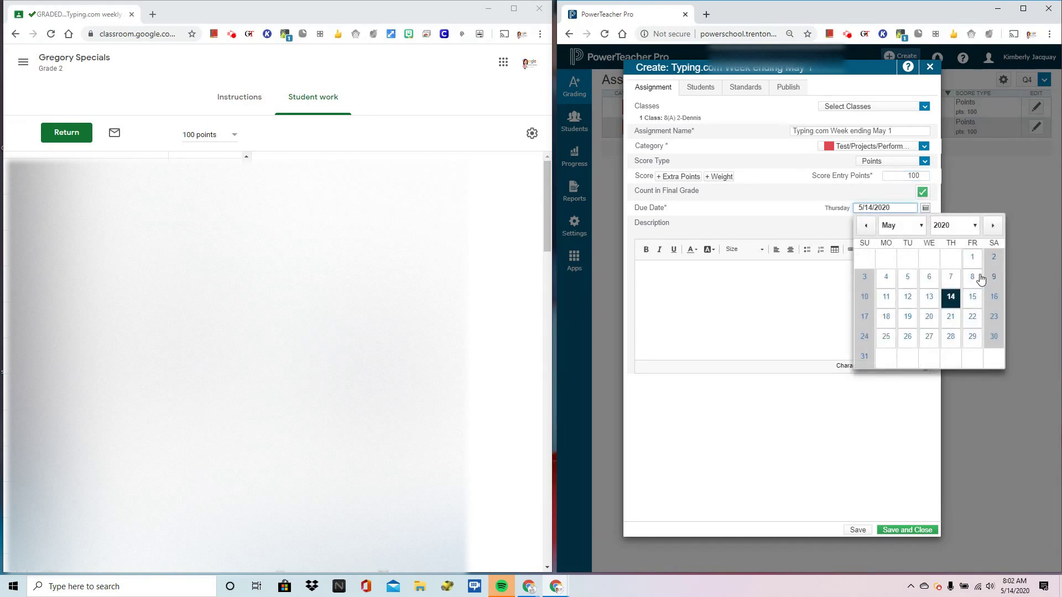
pyautogui.click(973, 260)
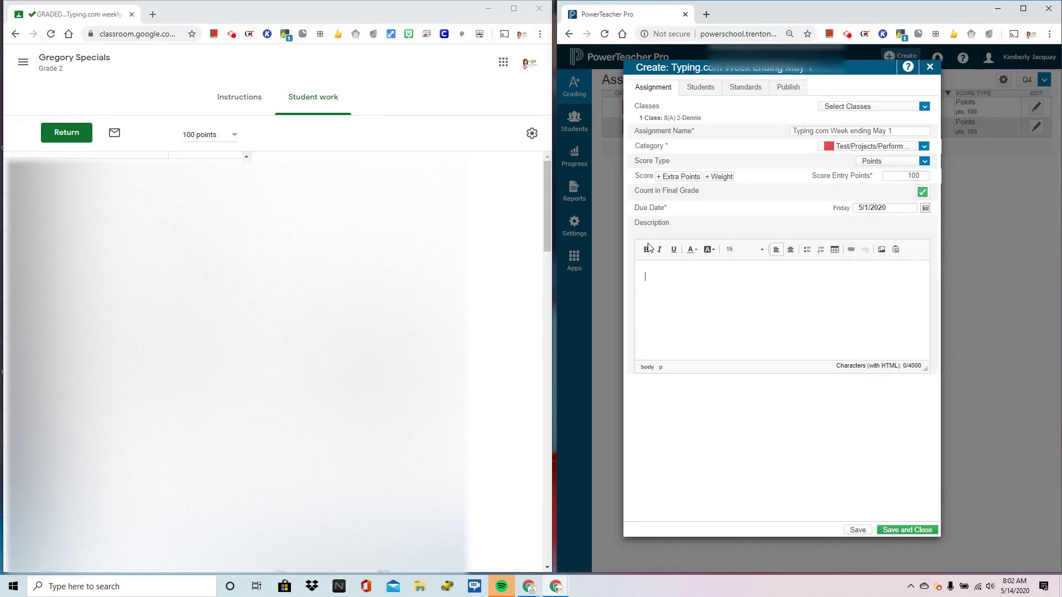
# Copy the Classroom assignment's instructions into the new assignment's Description box and review them.
pyautogui.click(240, 104)
pyautogui.tripleClick(181, 275)
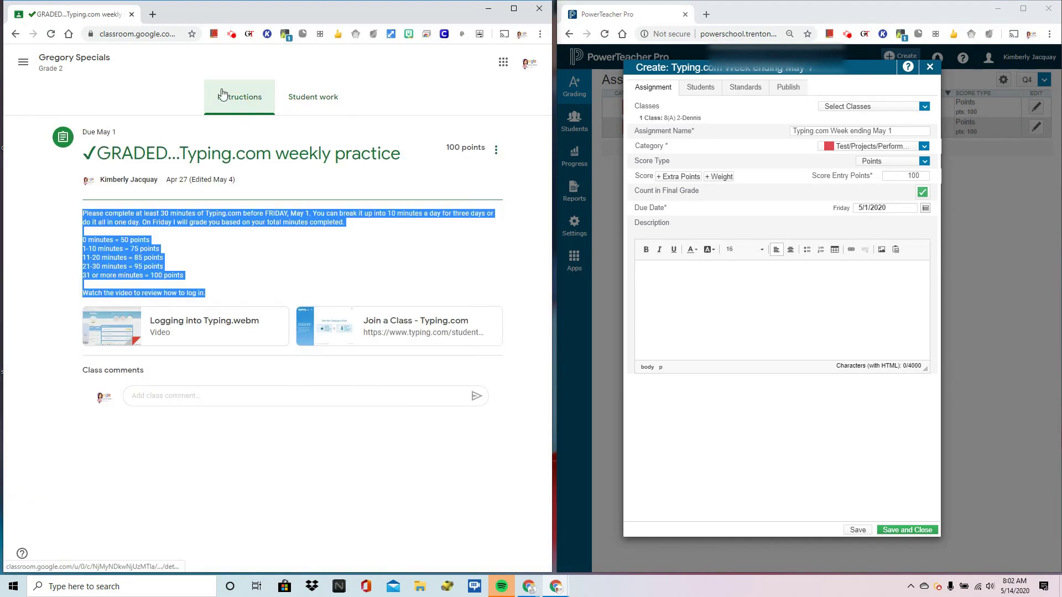
pyautogui.moveTo(224, 294); pyautogui.dragTo(66, 214)
pyautogui.hotkey('ctrl', 'c')
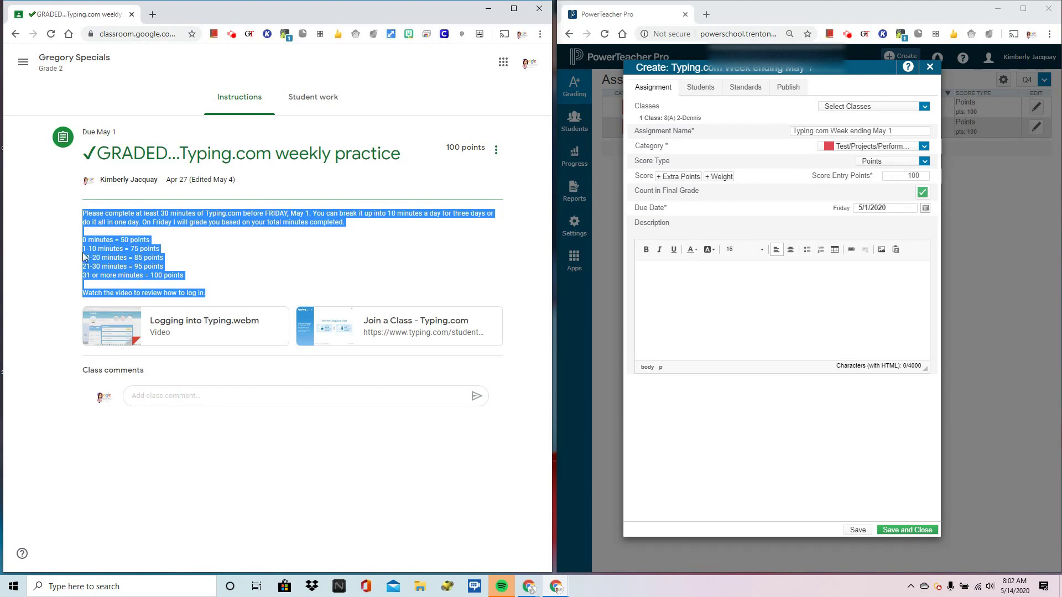
pyautogui.click(668, 284)
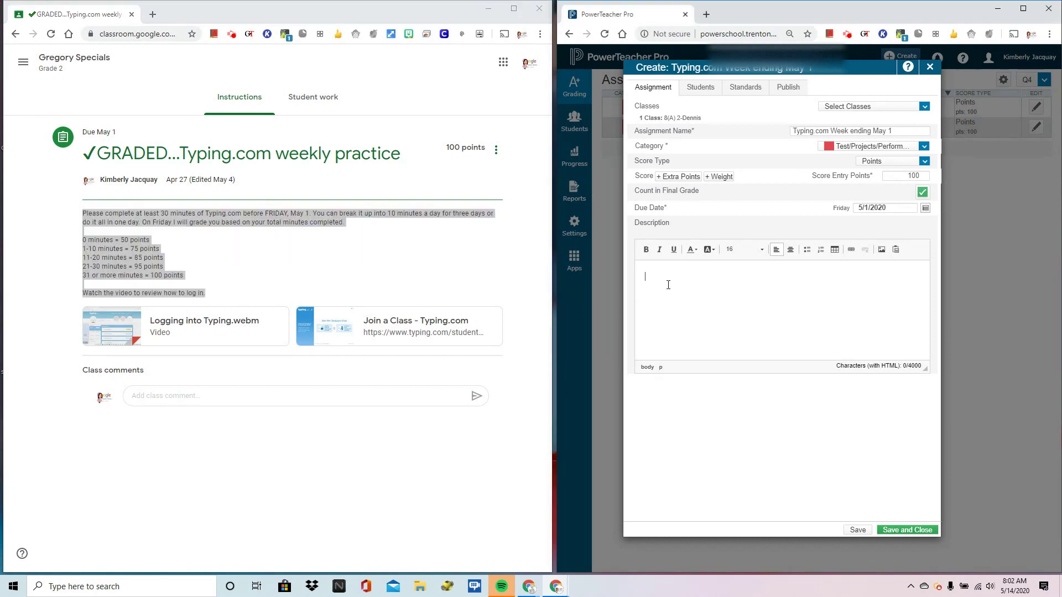
pyautogui.hotkey('ctrl', 'v')
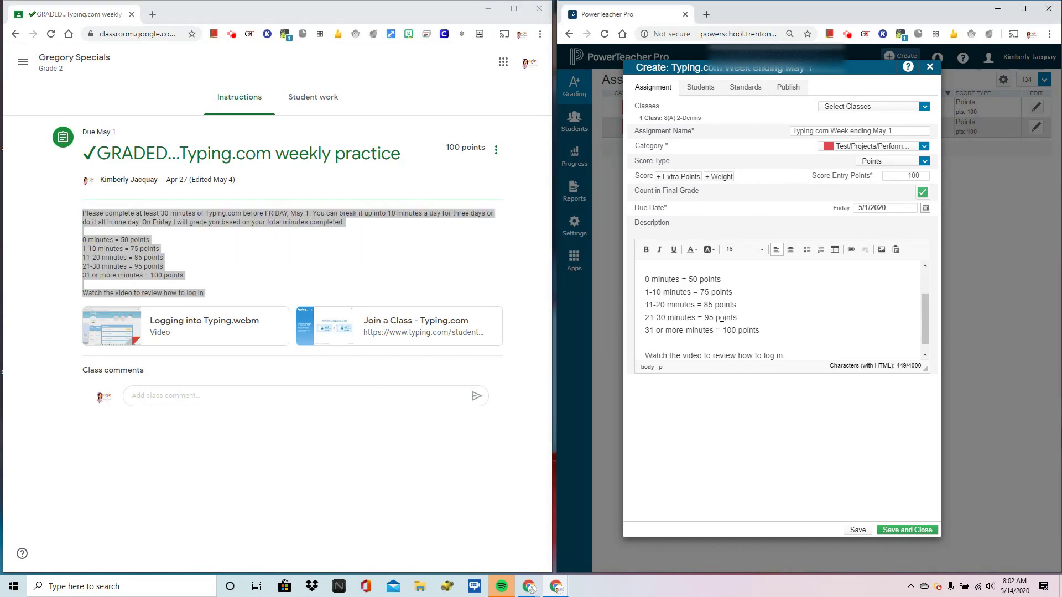
pyautogui.scroll(2, 727, 310)
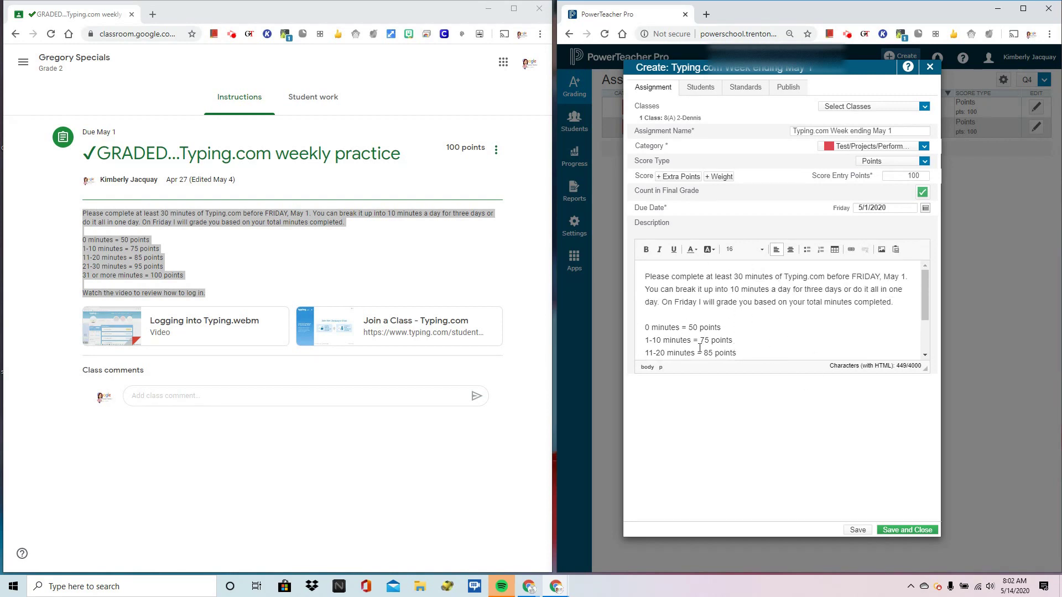
pyautogui.scroll(-3, 709, 329)
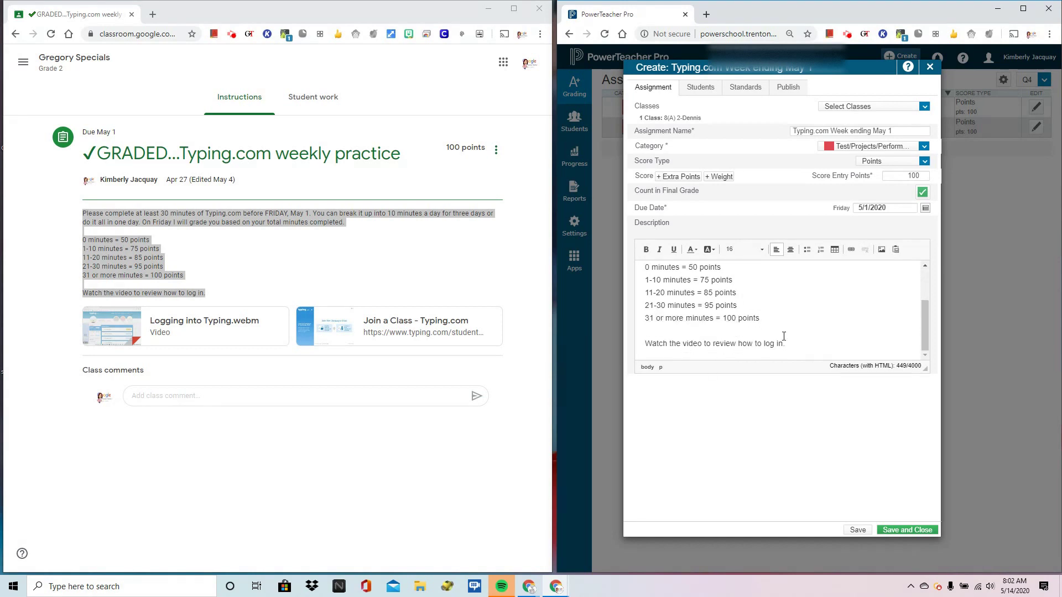
# Save the assignment, dismiss the success banner, and open the Q4 Scoresheet via Grading.
pyautogui.click(901, 529)
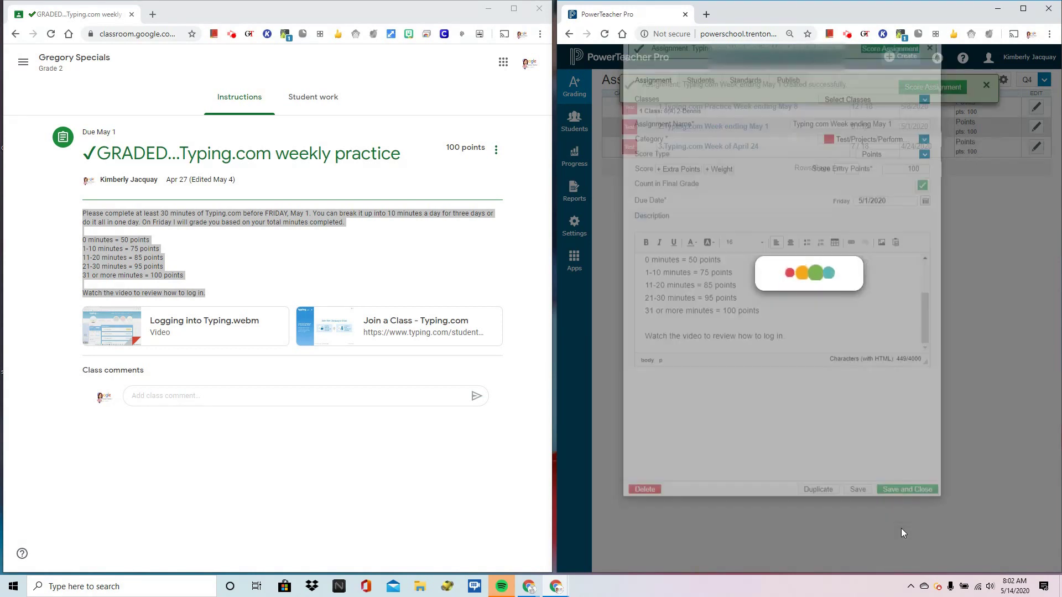
pyautogui.click(307, 101)
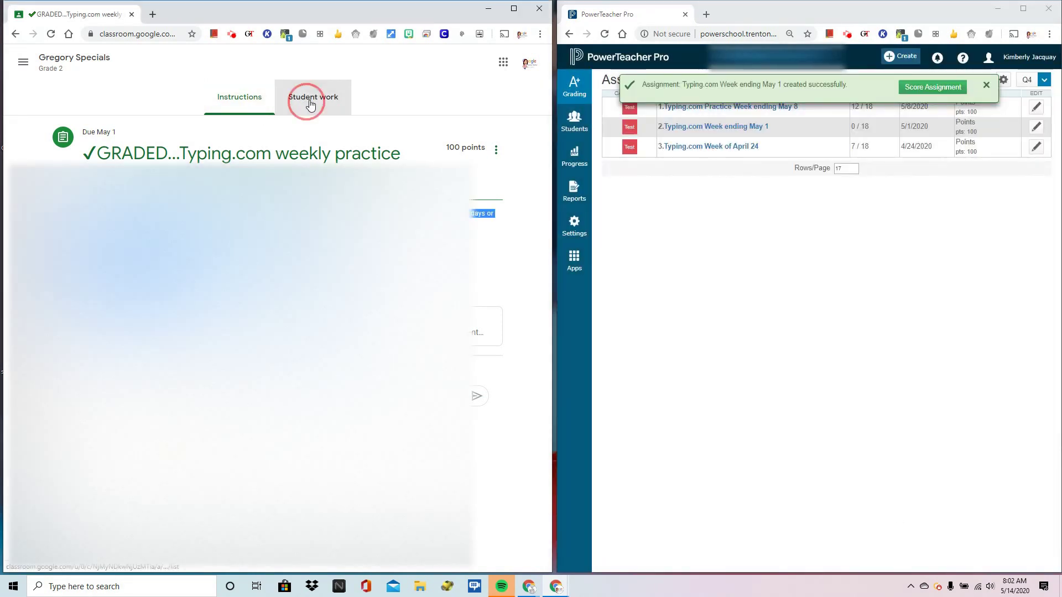
pyautogui.click(847, 277)
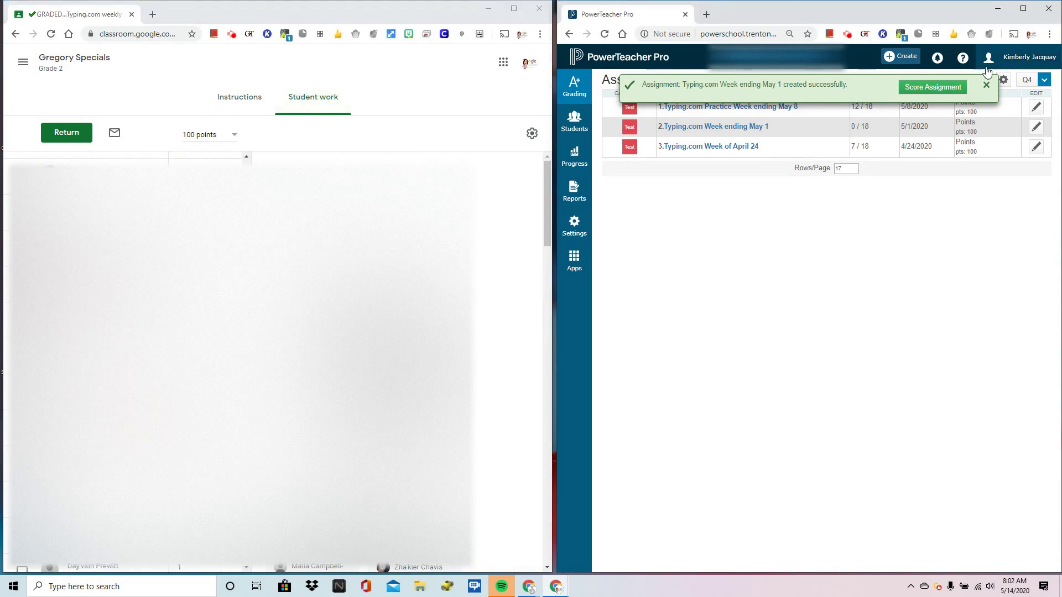
pyautogui.click(985, 86)
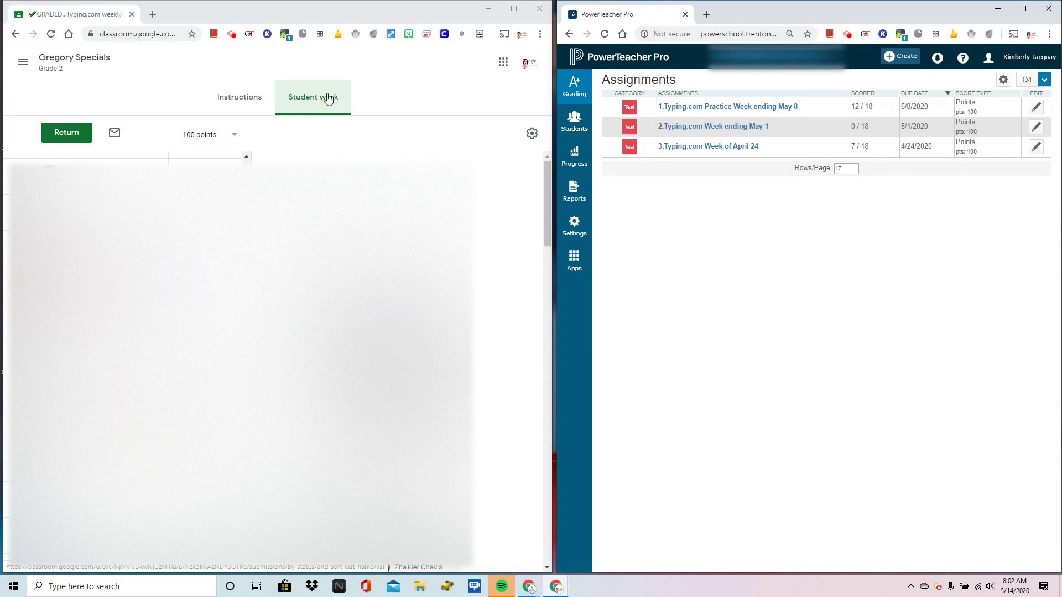
pyautogui.click(576, 88)
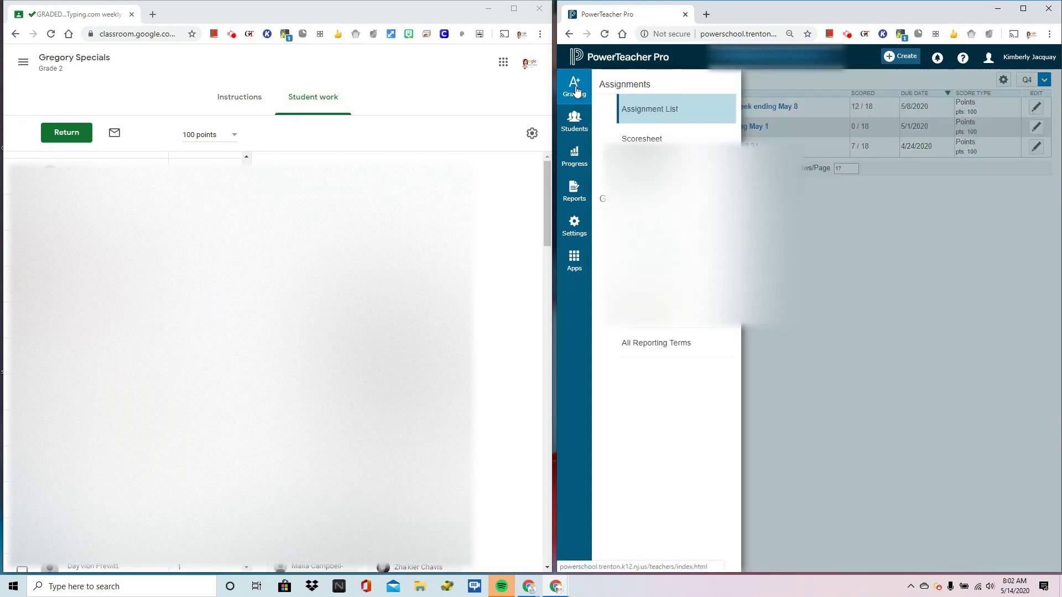
pyautogui.click(646, 139)
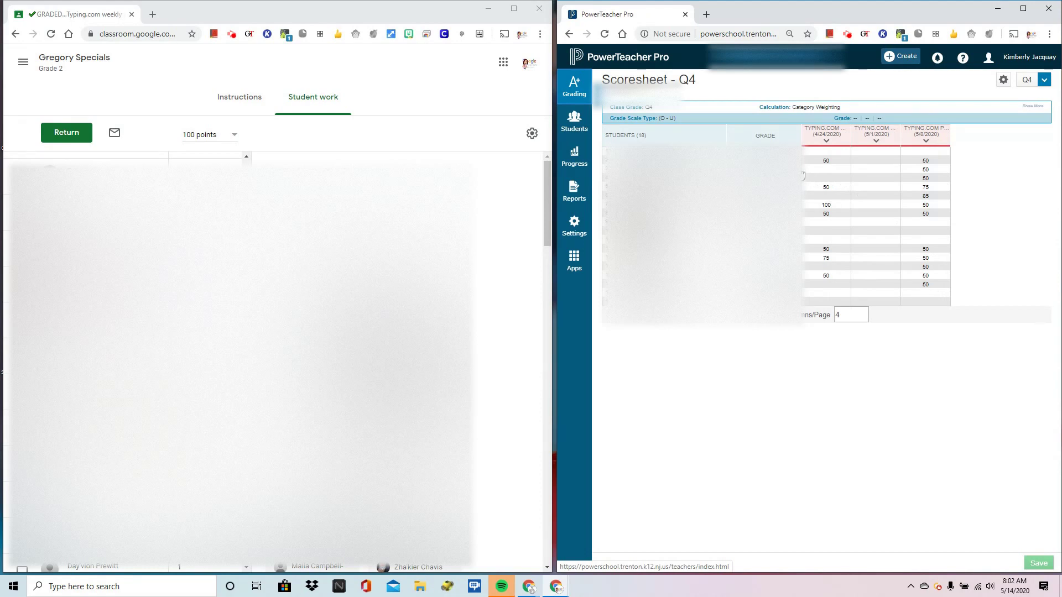
# Select the first 5/1/2020 cell and run Grade Transferer's Fill Data.
pyautogui.click(873, 152)
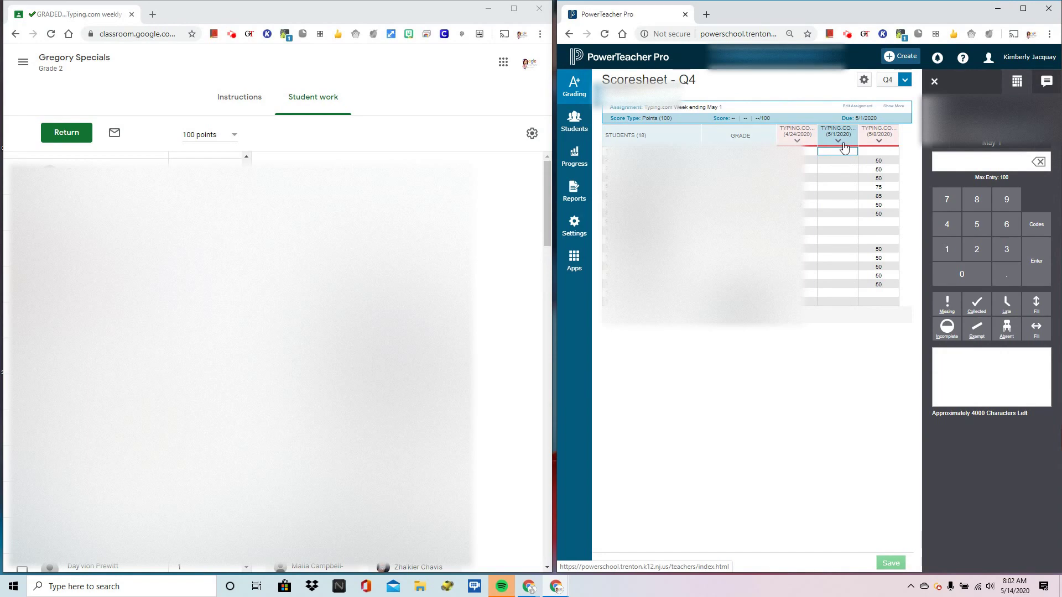
pyautogui.click(866, 35)
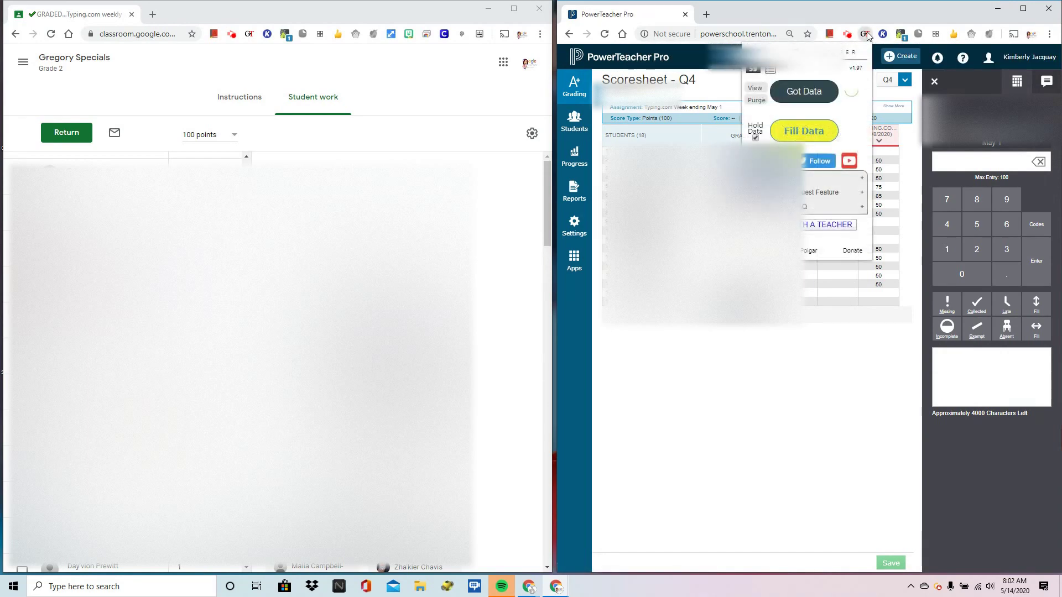
pyautogui.click(805, 133)
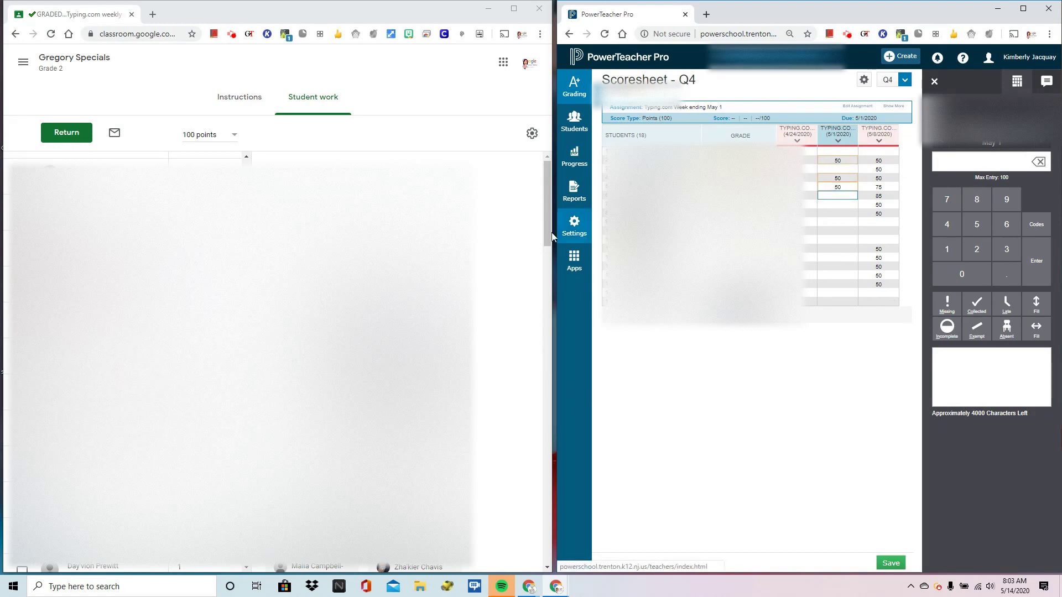
# Enter scores down the 5/1/2020 column, mostly 50 plus 100 and 85, skipping unscored students.
pyautogui.write('50')
pyautogui.press('Return')
pyautogui.write('100')
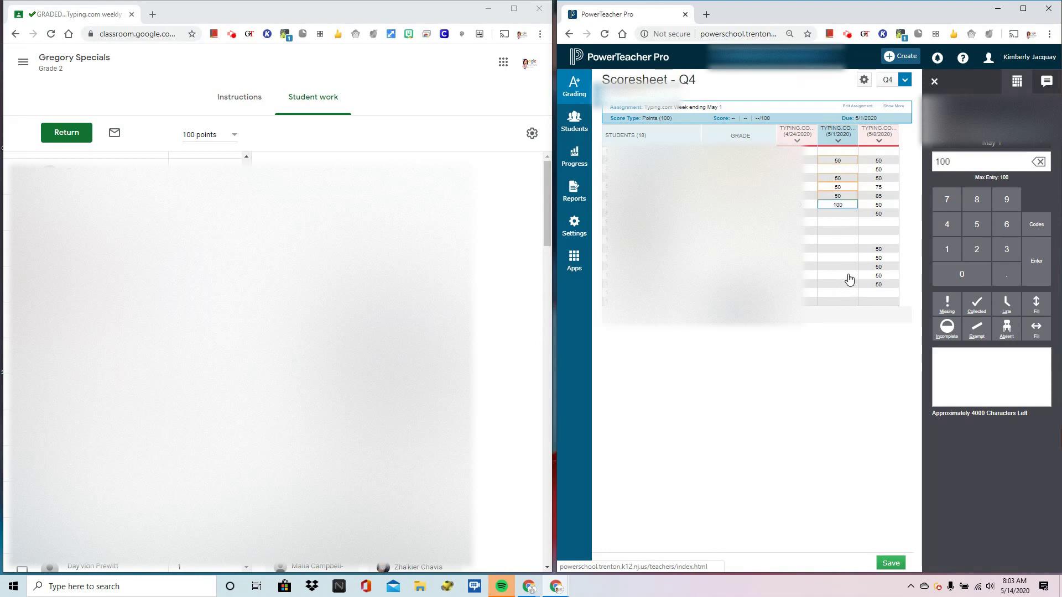
pyautogui.press('Return')
pyautogui.write('50')
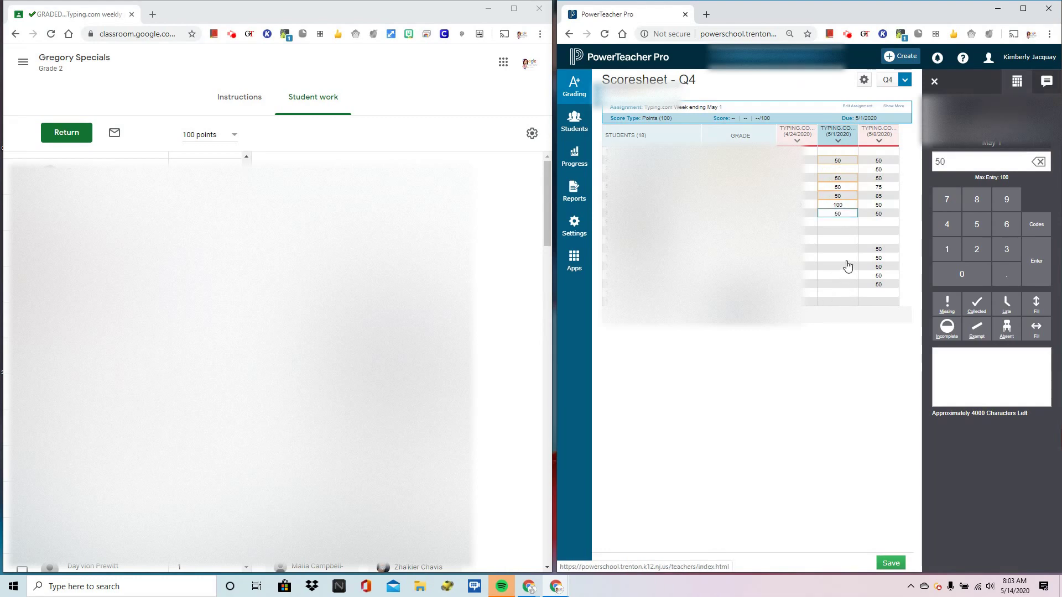
pyautogui.press('Return')
pyautogui.press('Return')
pyautogui.press('Return')
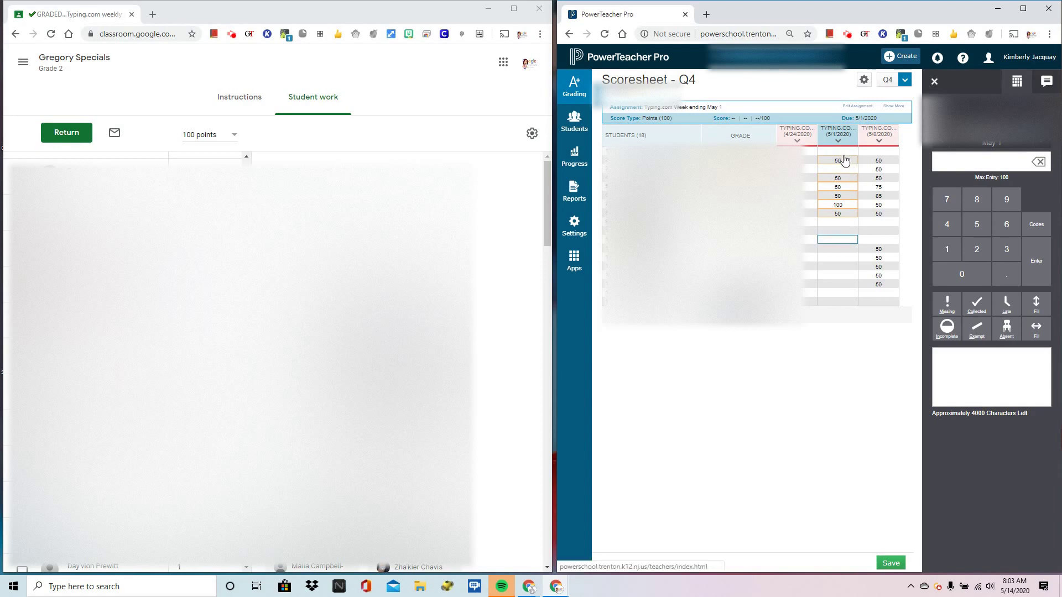
pyautogui.press('Return')
pyautogui.write('50')
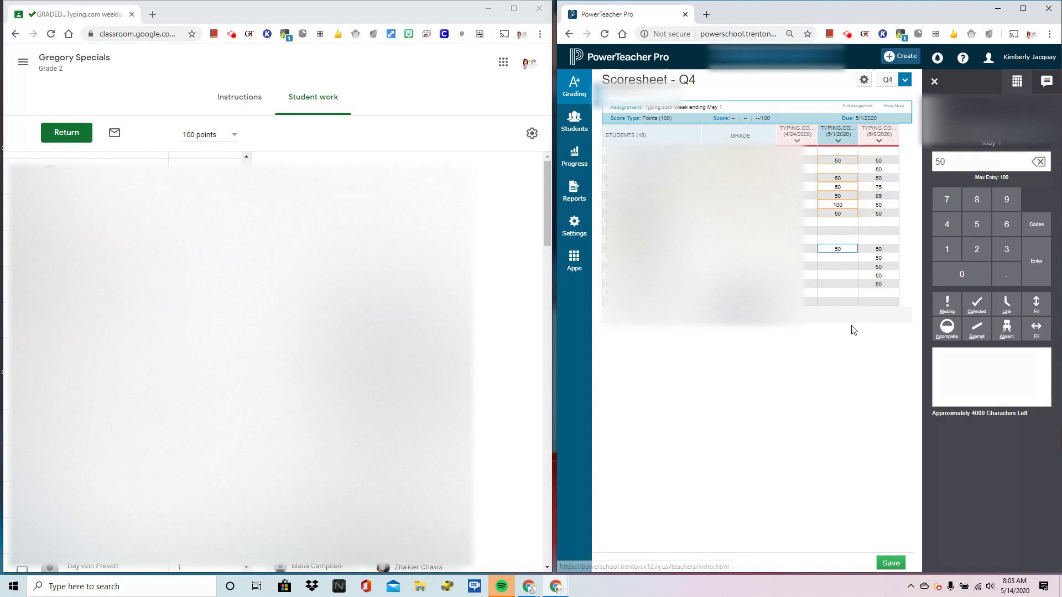
pyautogui.press('Return')
pyautogui.write('50')
pyautogui.press('Return')
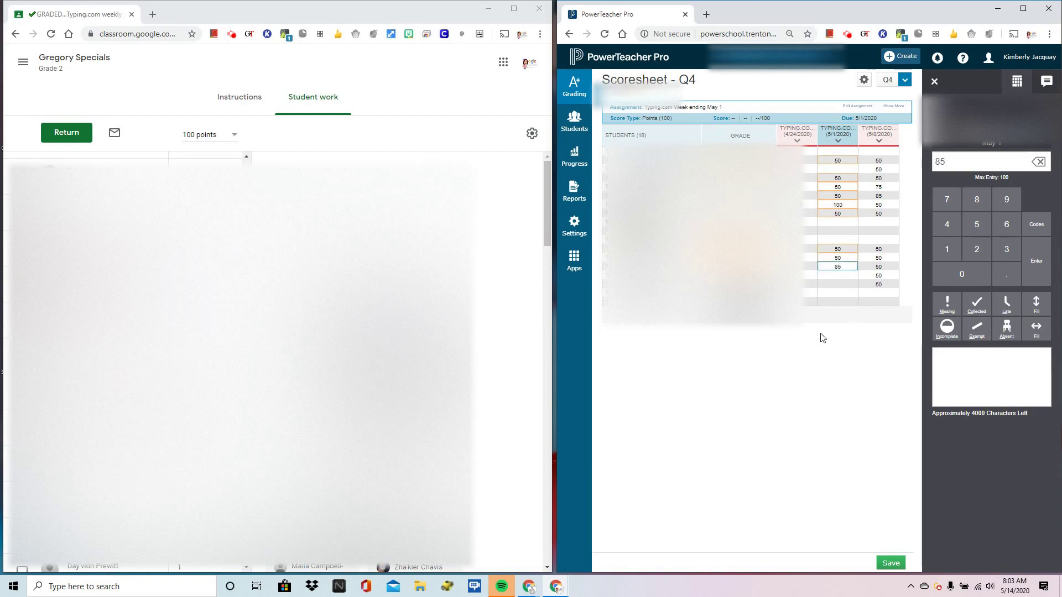
pyautogui.press('Return')
pyautogui.write('50')
pyautogui.press('Return')
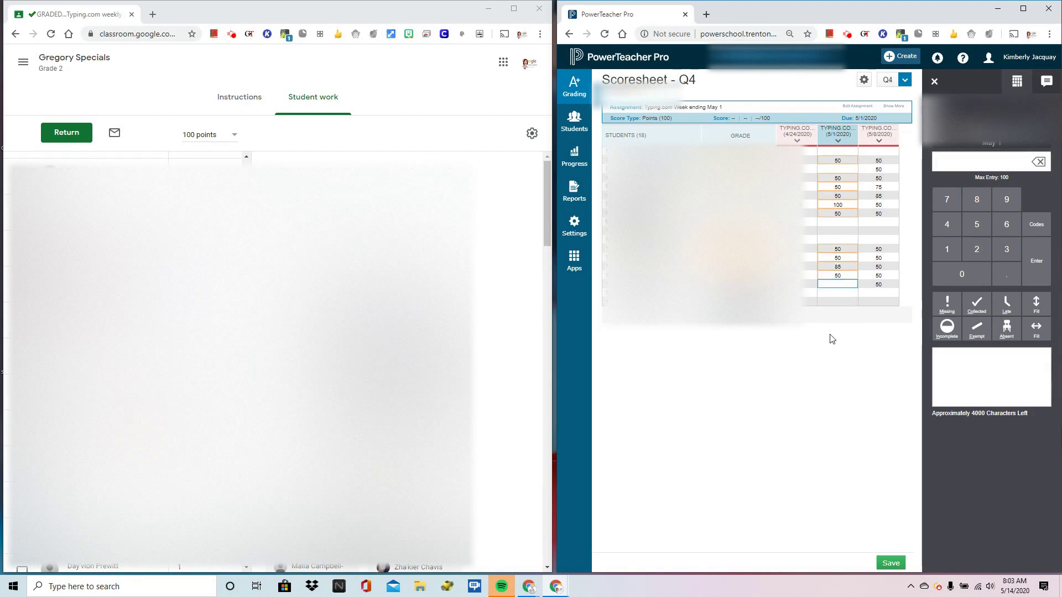
pyautogui.write('50')
pyautogui.press('Return')
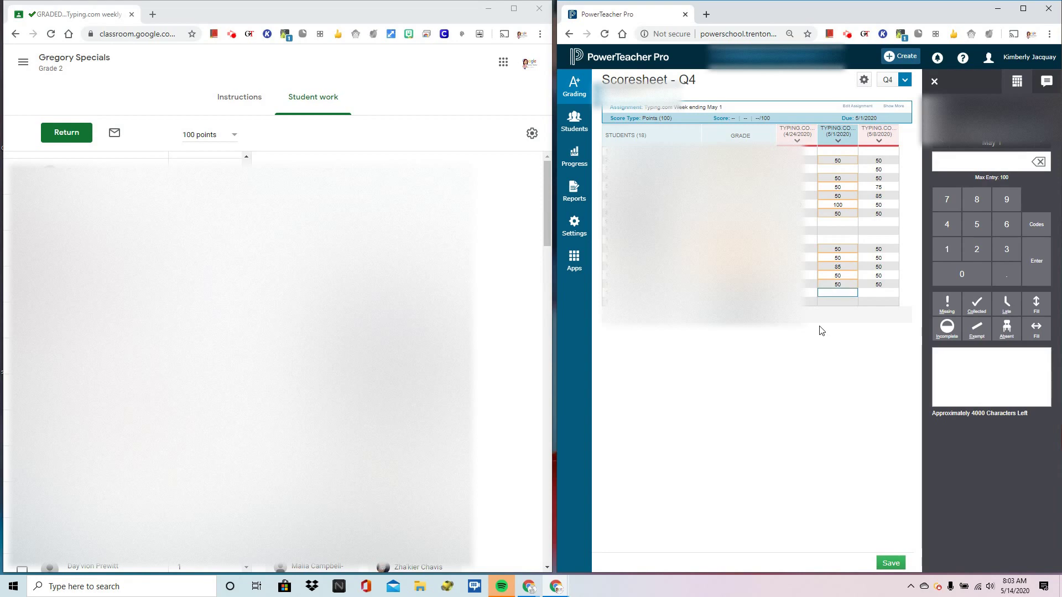
pyautogui.press('Return')
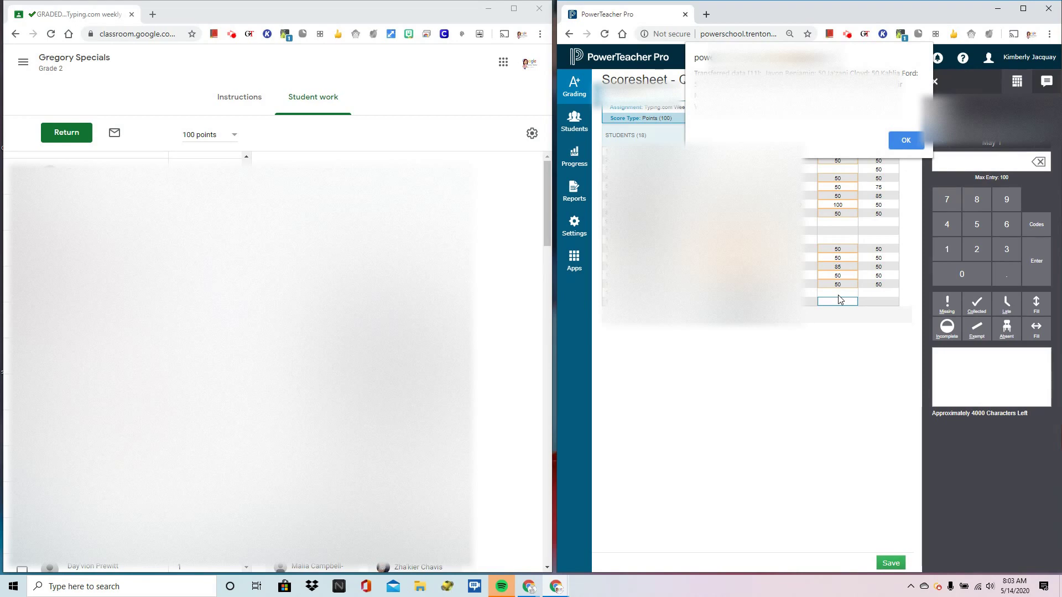
# Dismiss Grade Transferer's transferred-data alert.
pyautogui.click(906, 142)
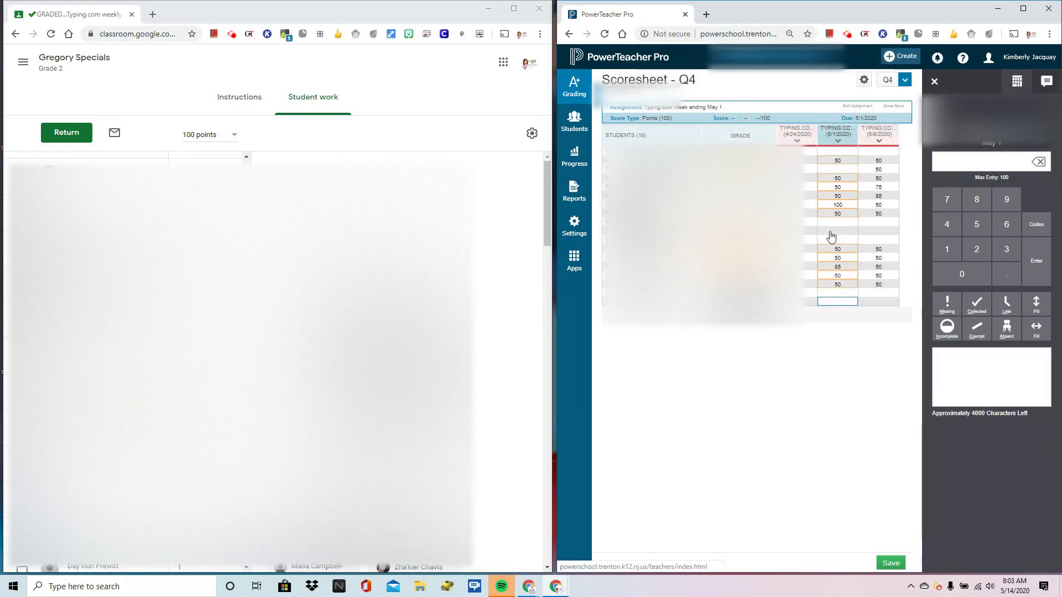